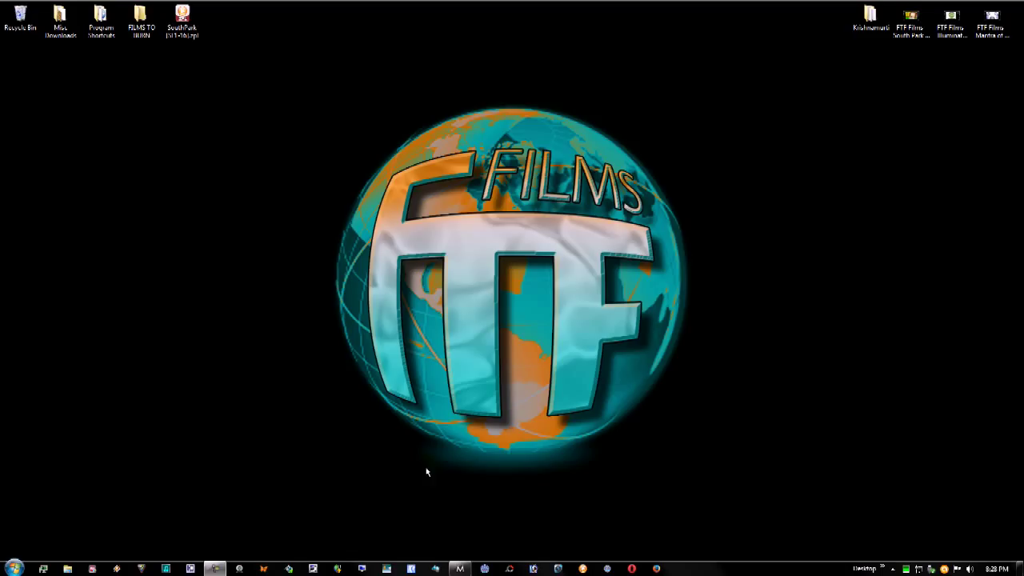
# Bring the MAGIC editor forward and enable the Waveform node so a flat white line appears
pyautogui.click(462, 568)
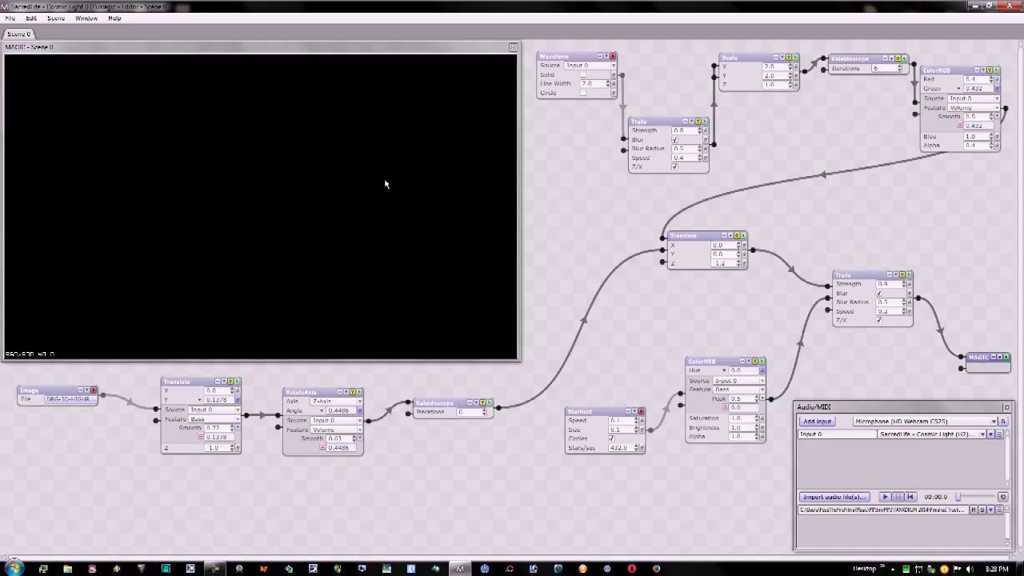
pyautogui.moveTo(522, 163)
pyautogui.mouseDown()
pyautogui.moveTo(559, 169)
pyautogui.moveTo(580, 192)
pyautogui.moveTo(590, 246)
pyautogui.mouseUp()
pyautogui.click(613, 58)
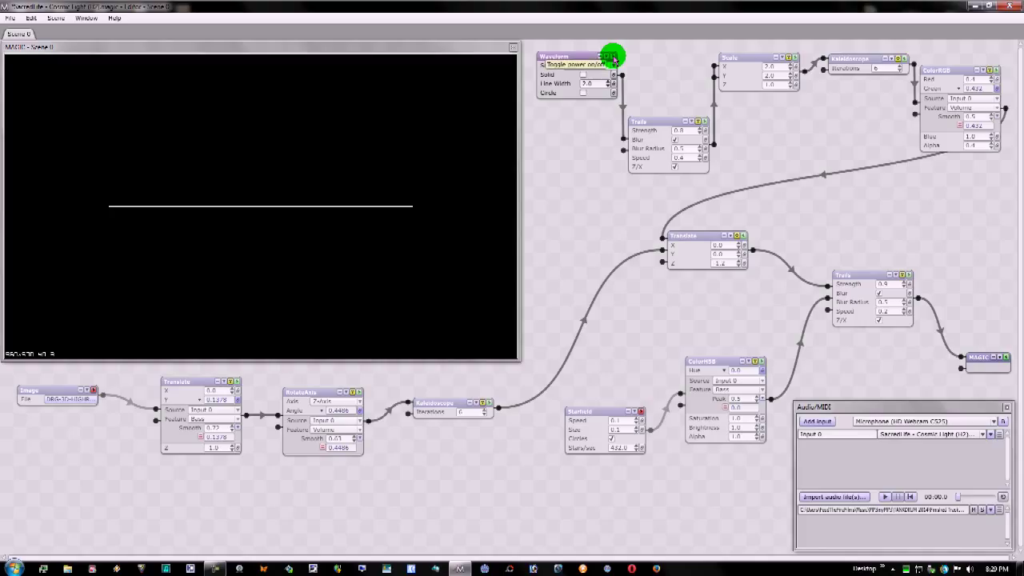
# Switch Input 0's audio source from the Sacred Life song file to Microphone 0
pyautogui.click(964, 434)
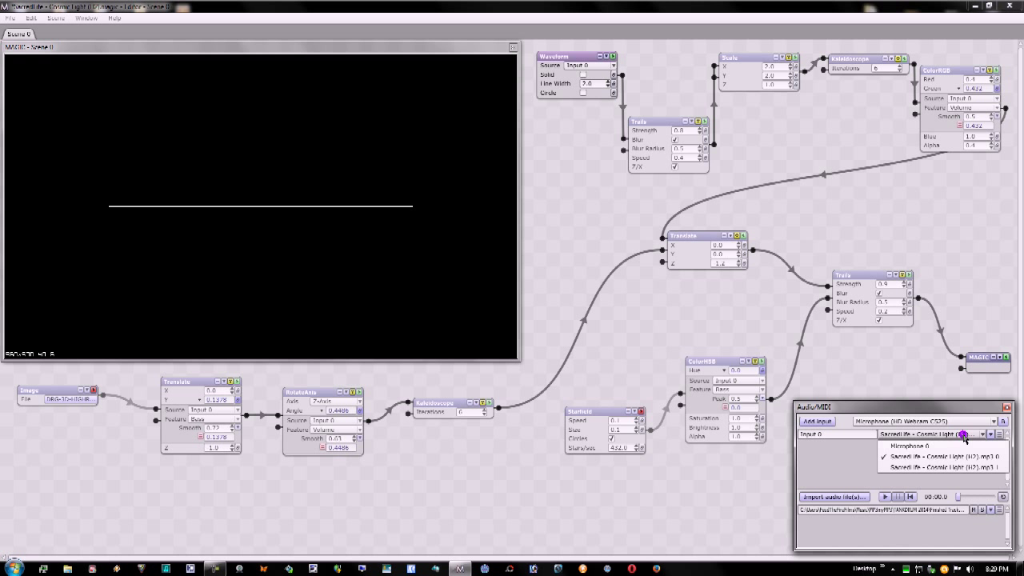
pyautogui.click(950, 448)
pyautogui.click(951, 448)
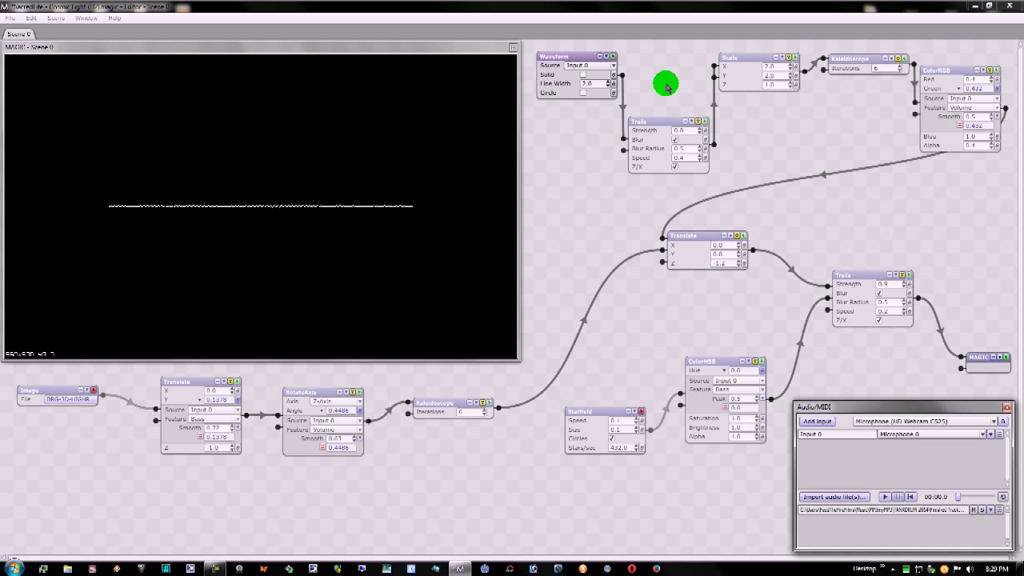
# Re-enable the Trails, Scale and Kaleidoscope nodes, turning the waveform into a six-armed star
pyautogui.click(701, 125)
pyautogui.click(701, 125)
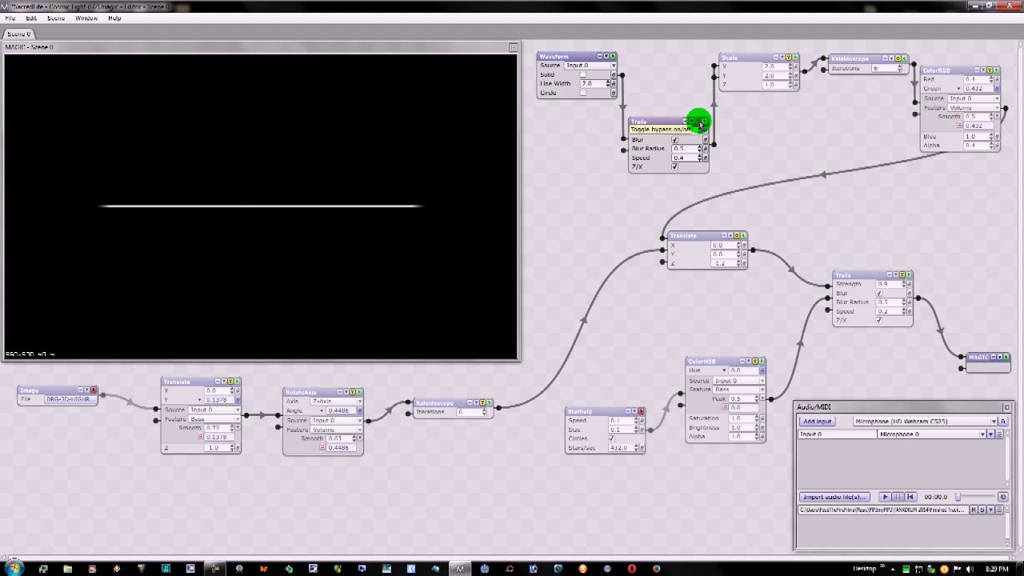
pyautogui.click(787, 58)
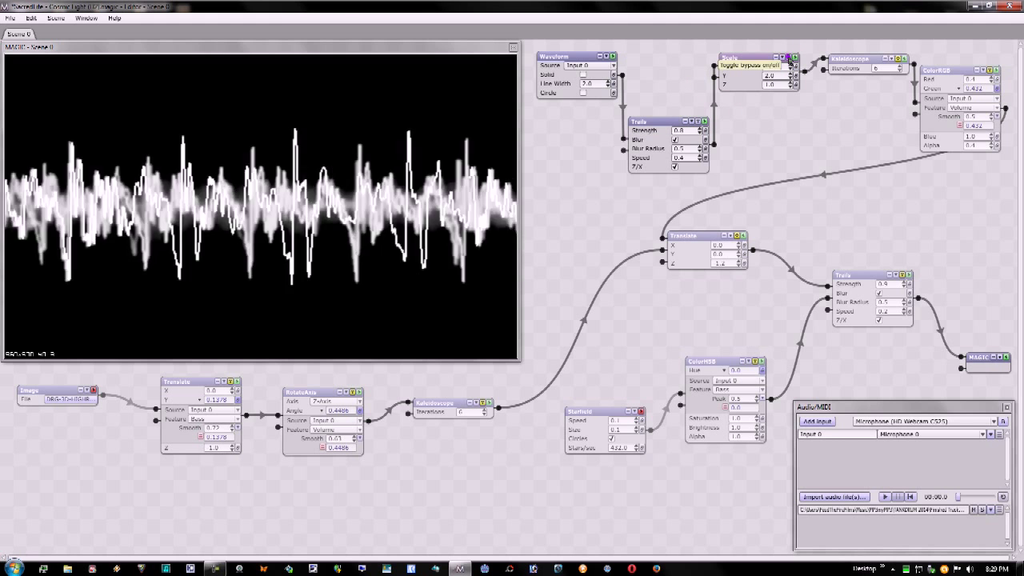
pyautogui.click(788, 59)
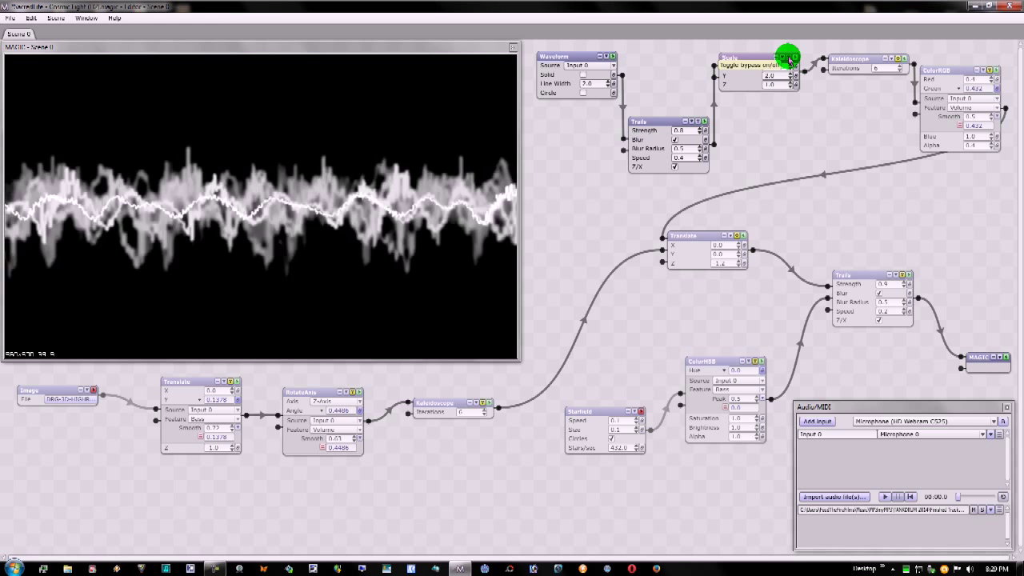
pyautogui.click(898, 62)
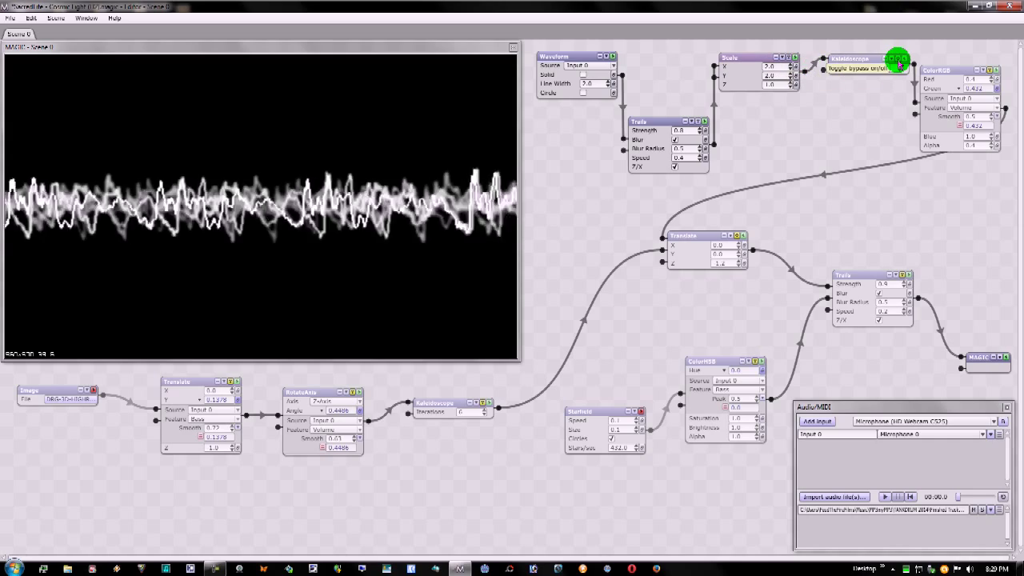
pyautogui.click(899, 64)
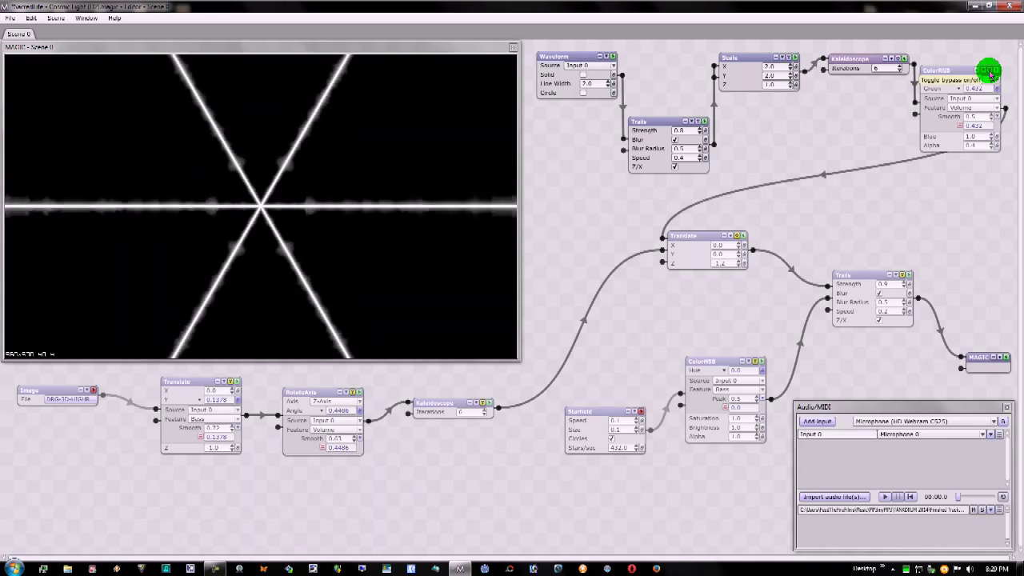
# Re-enable the ColorRGB node so the kaleidoscoped waveform turns purple
pyautogui.click(990, 73)
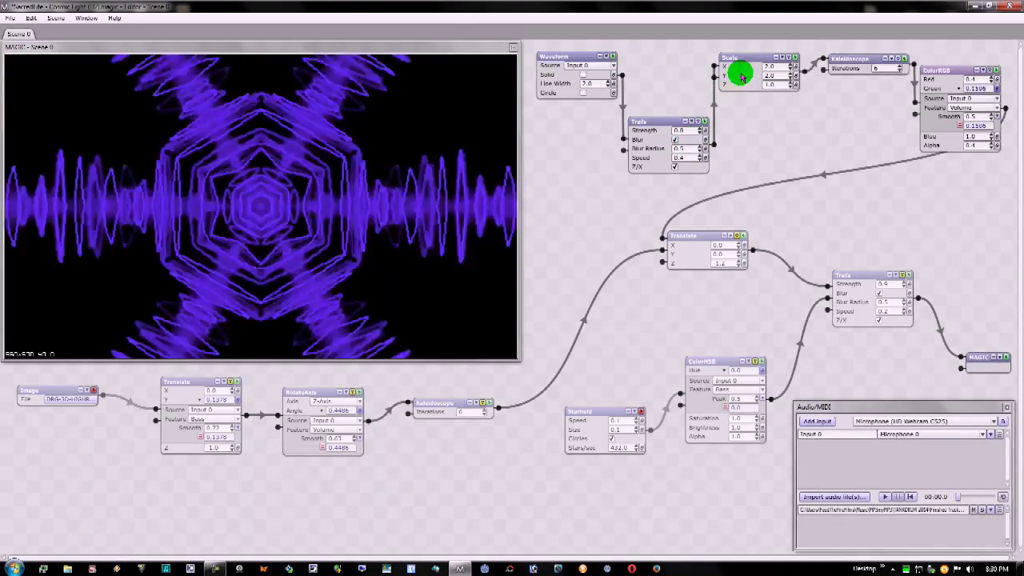
pyautogui.moveTo(986, 156)
pyautogui.mouseDown()
pyautogui.moveTo(678, 206)
pyautogui.moveTo(672, 238)
pyautogui.mouseUp()
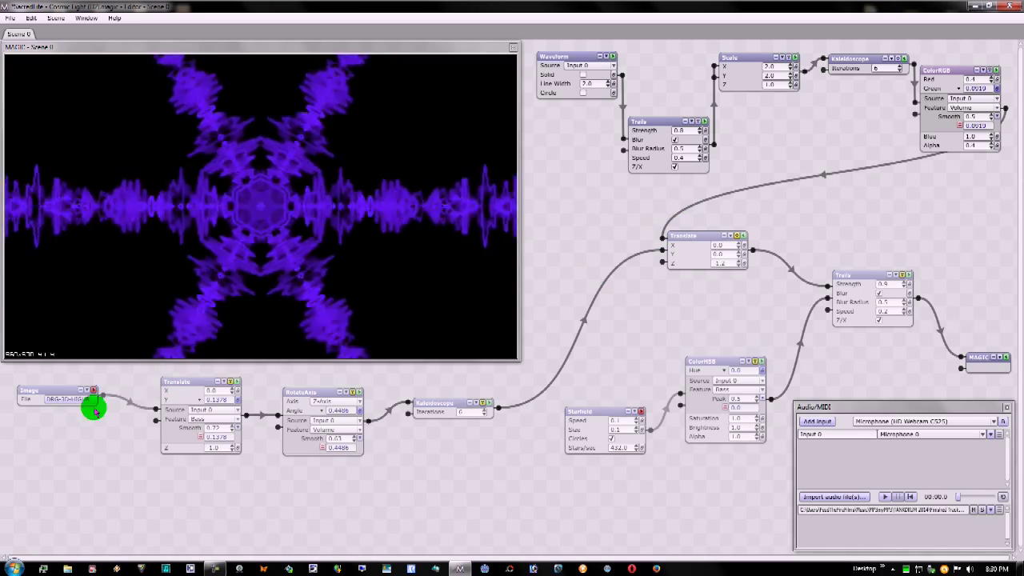
pyautogui.moveTo(200, 430)
pyautogui.mouseDown()
pyautogui.moveTo(480, 409)
pyautogui.moveTo(665, 254)
pyautogui.moveTo(711, 247)
pyautogui.moveTo(870, 277)
pyautogui.moveTo(815, 327)
pyautogui.moveTo(816, 296)
pyautogui.moveTo(611, 424)
pyautogui.moveTo(743, 347)
pyautogui.moveTo(658, 392)
pyautogui.moveTo(667, 403)
pyautogui.moveTo(867, 273)
pyautogui.moveTo(679, 279)
pyautogui.moveTo(613, 261)
pyautogui.moveTo(592, 180)
pyautogui.mouseUp()
pyautogui.click(870, 278)
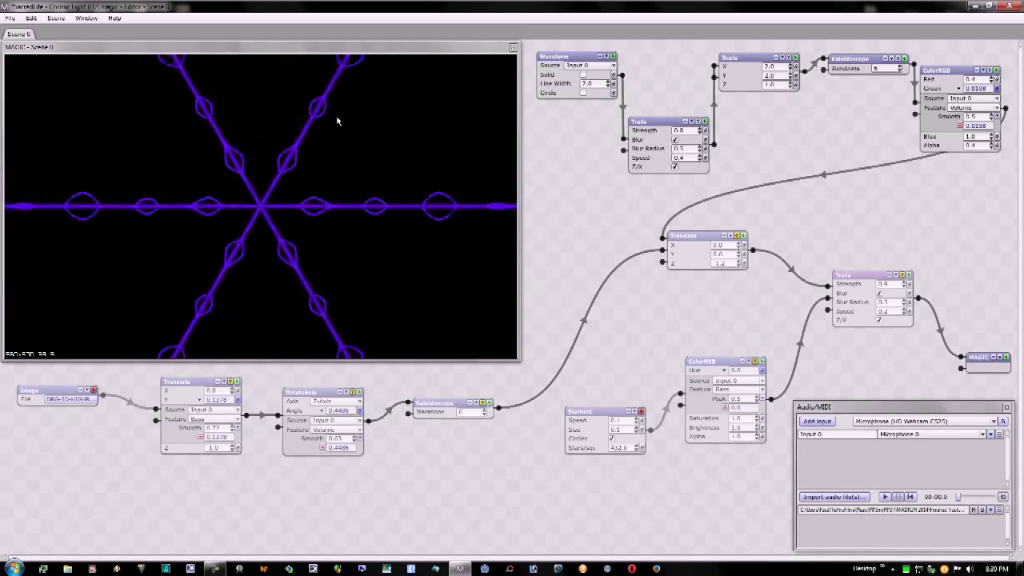
# Turn off the Waveform layer and enable the Image layer showing the purple lattice
pyautogui.click(300, 136)
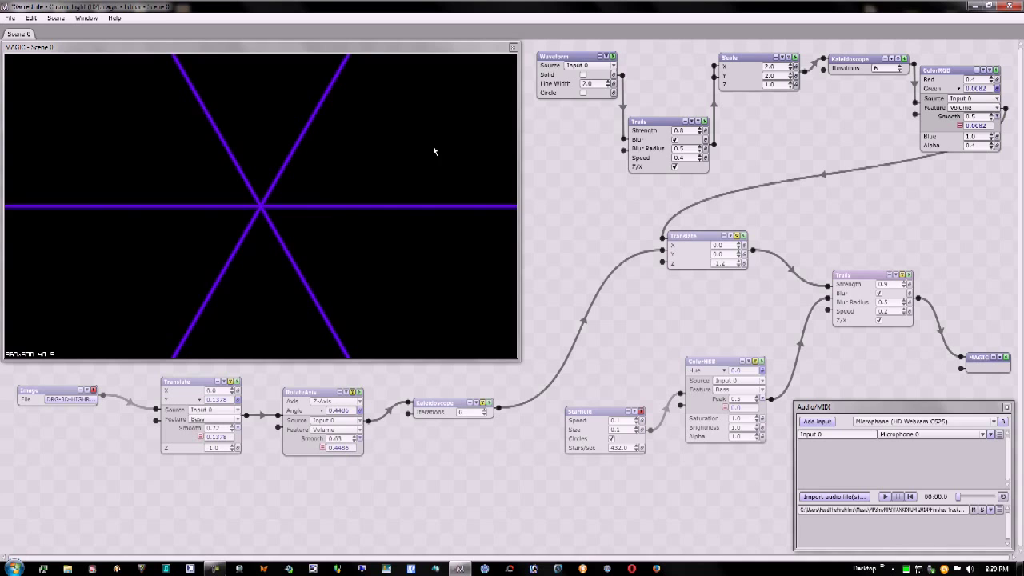
pyautogui.click(612, 56)
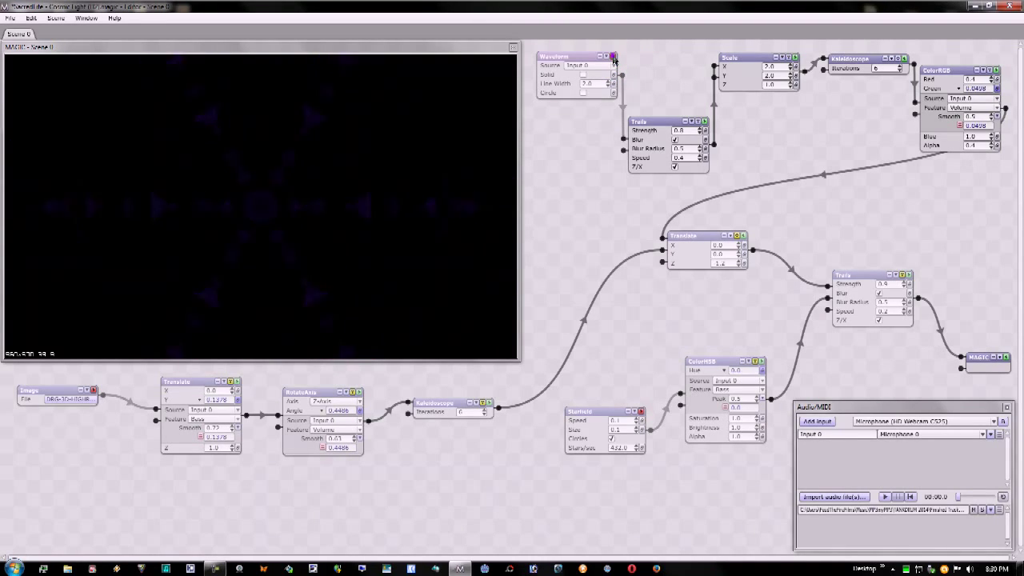
pyautogui.click(94, 390)
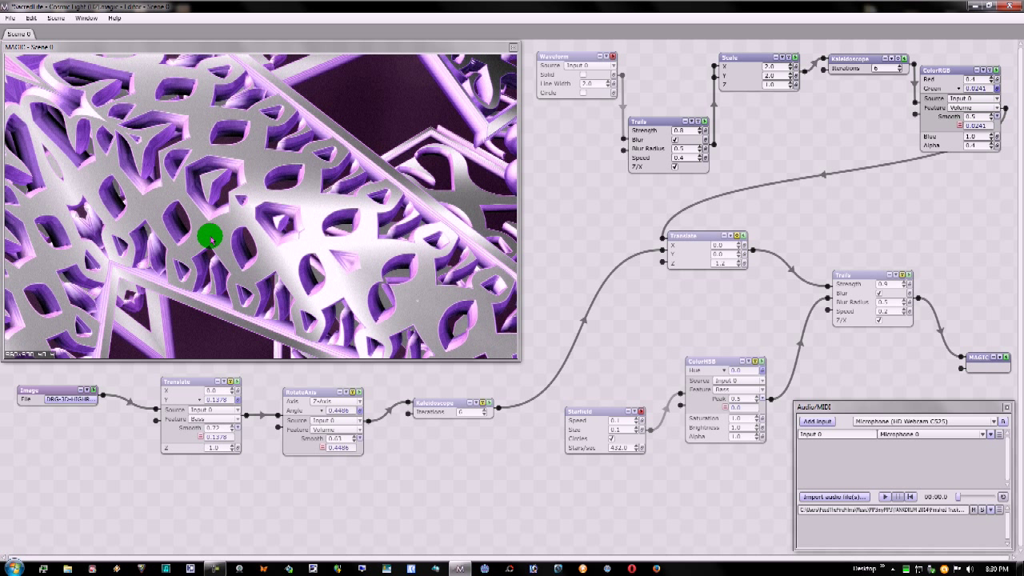
# Re-enable the Translate and RotateAxis nodes to shift and rotate the lattice image
pyautogui.click(232, 383)
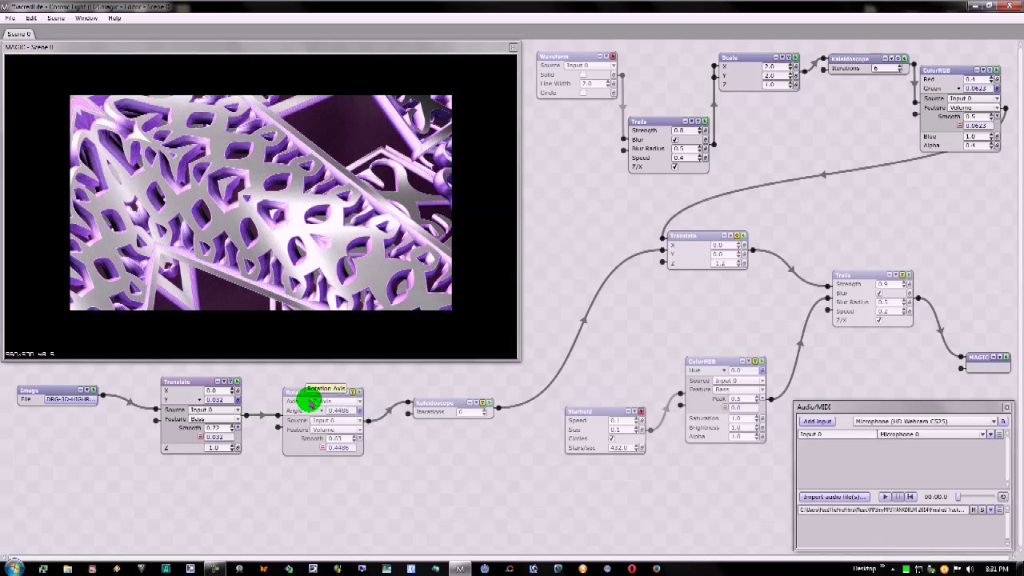
pyautogui.click(354, 392)
pyautogui.click(352, 394)
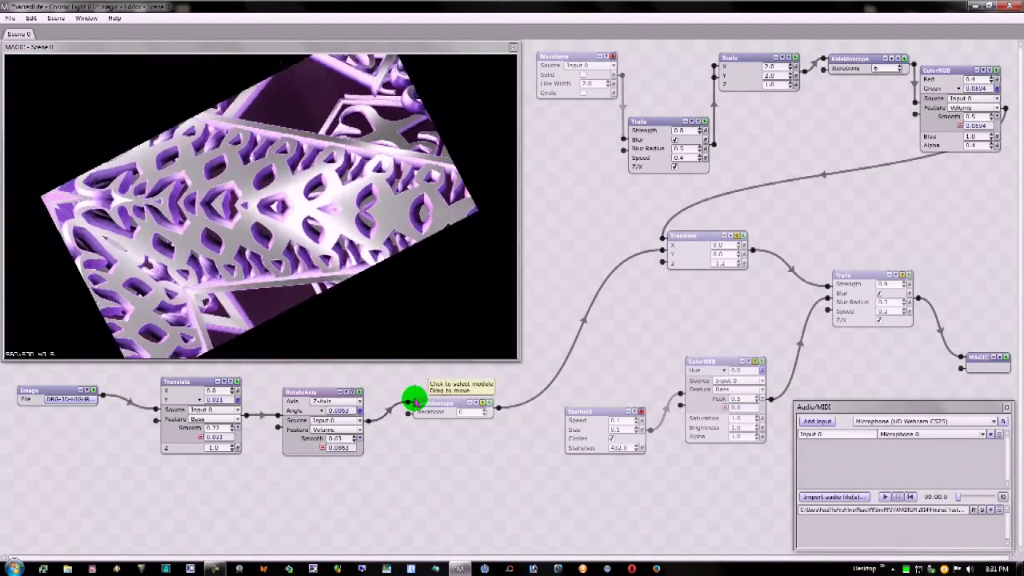
# Re-enable the image chain's Kaleidoscope node, mirroring the rotating lattice into a six-fold mandala
pyautogui.click(483, 404)
pyautogui.click(483, 406)
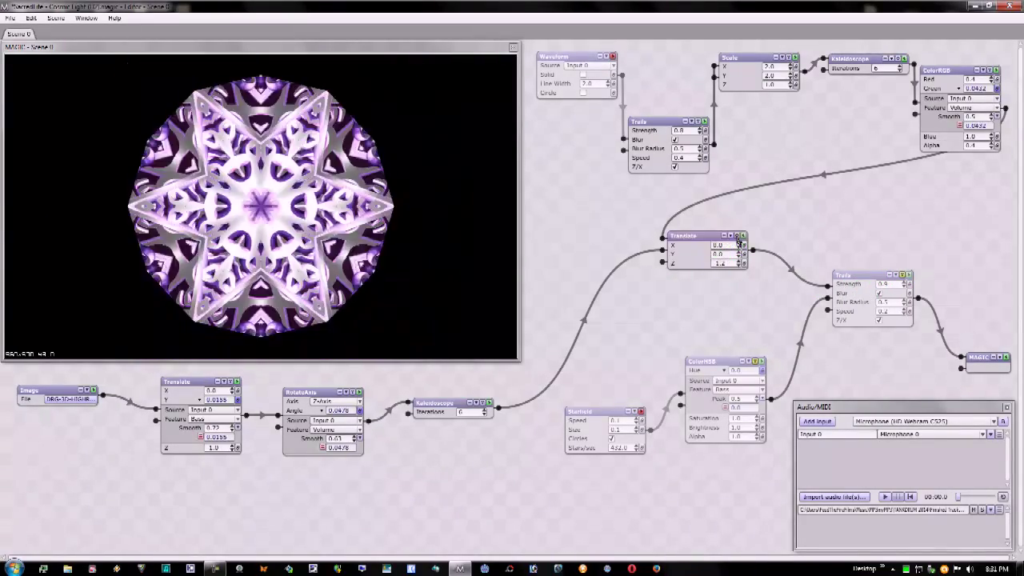
pyautogui.moveTo(739, 239); pyautogui.dragTo(691, 284)
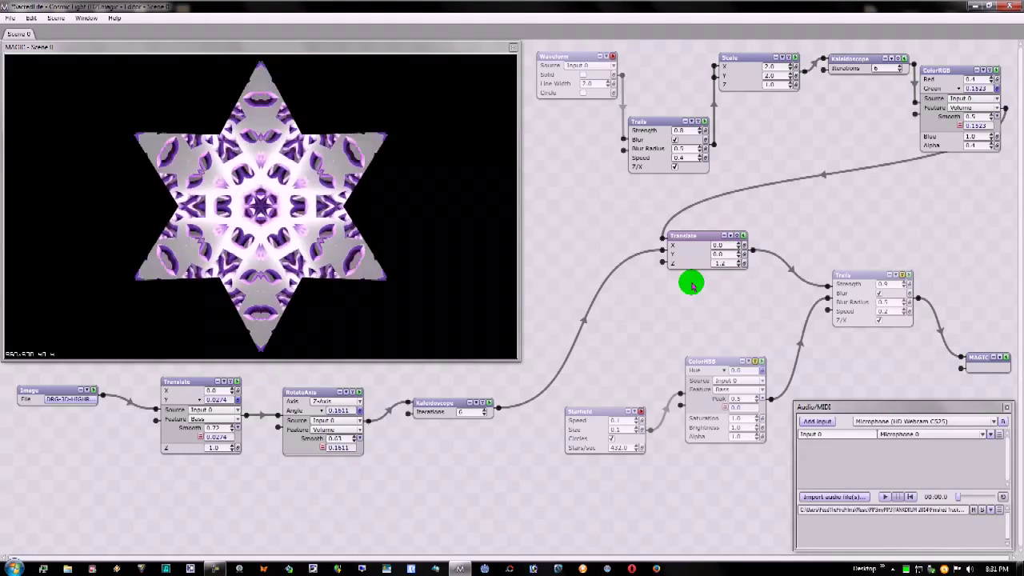
pyautogui.moveTo(692, 284)
pyautogui.mouseDown()
pyautogui.moveTo(869, 280)
pyautogui.moveTo(736, 292)
pyautogui.moveTo(603, 167)
pyautogui.moveTo(613, 50)
pyautogui.moveTo(601, 138)
pyautogui.mouseUp()
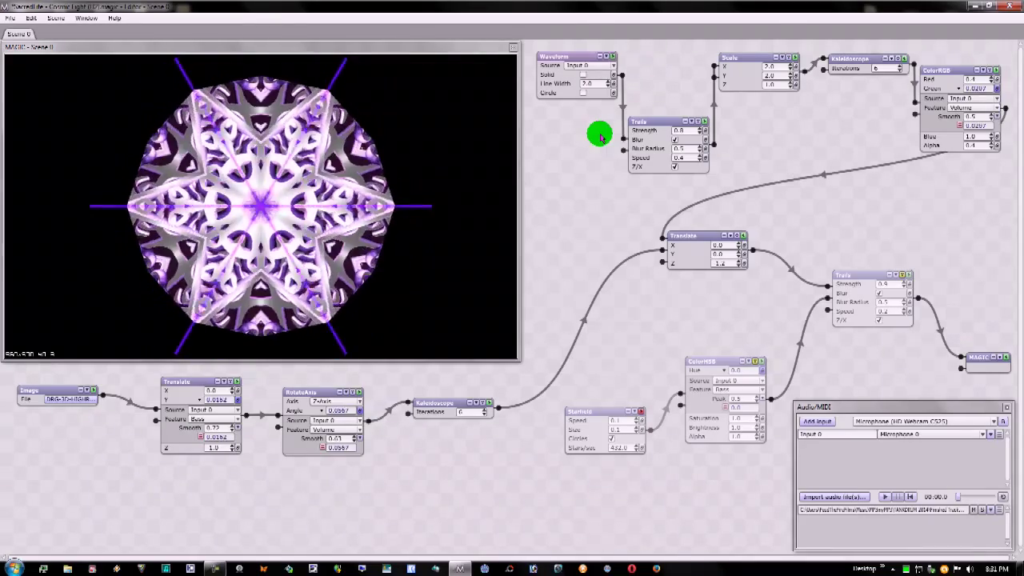
pyautogui.moveTo(602, 138)
pyautogui.mouseDown()
pyautogui.moveTo(600, 237)
pyautogui.moveTo(452, 411)
pyautogui.mouseUp()
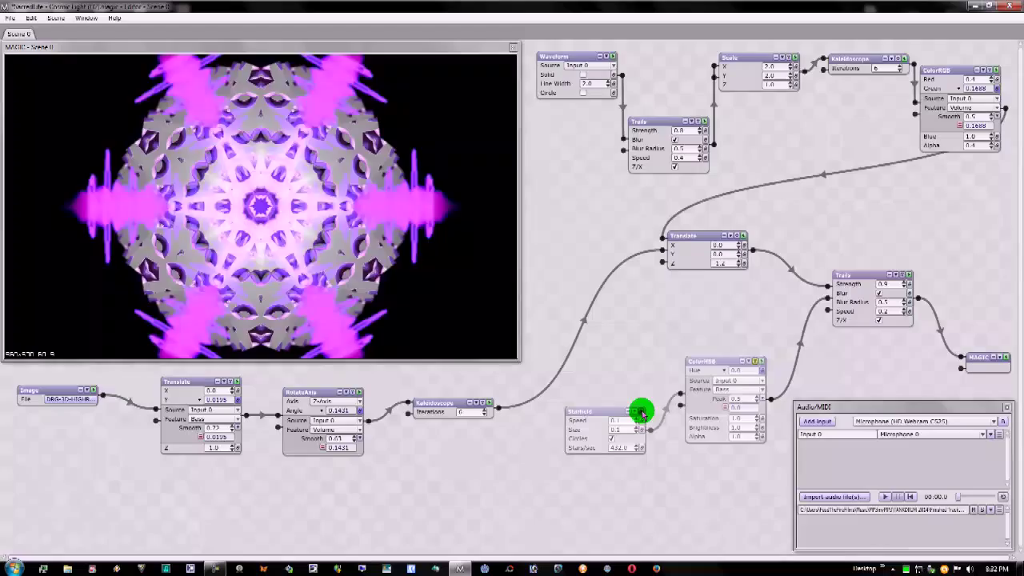
# Enable the Starfield node and its ColorHSB node so coloured stars stream behind the mandala
pyautogui.click(640, 411)
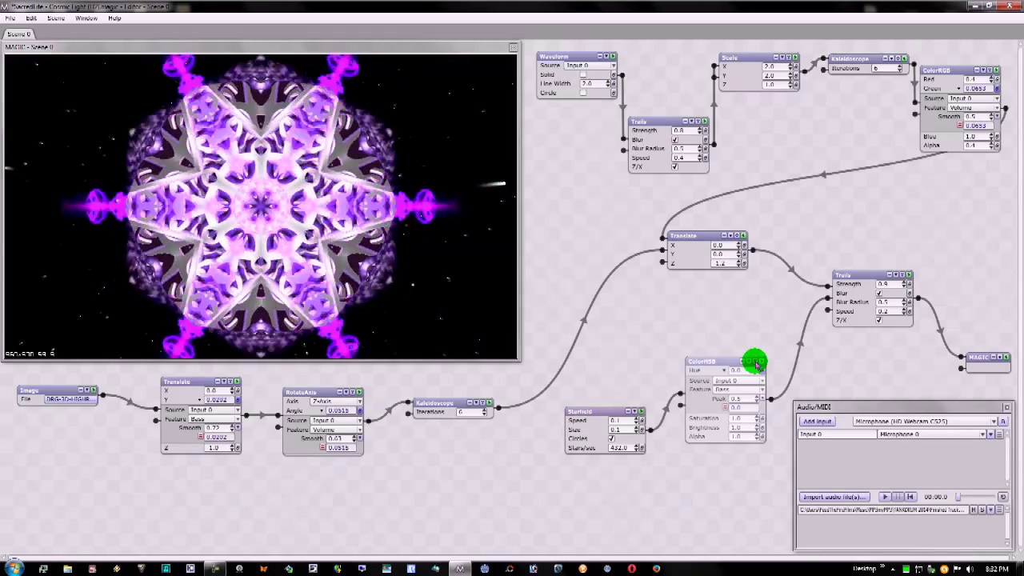
pyautogui.click(756, 364)
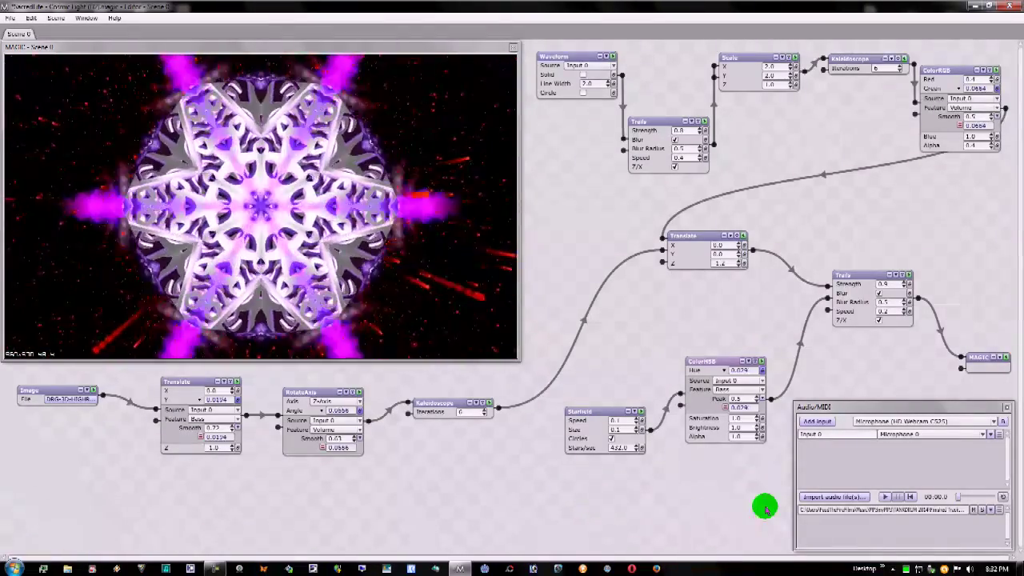
# Switch Input 0's audio source to the Sacred life - Cosmic Light mp3
pyautogui.click(983, 434)
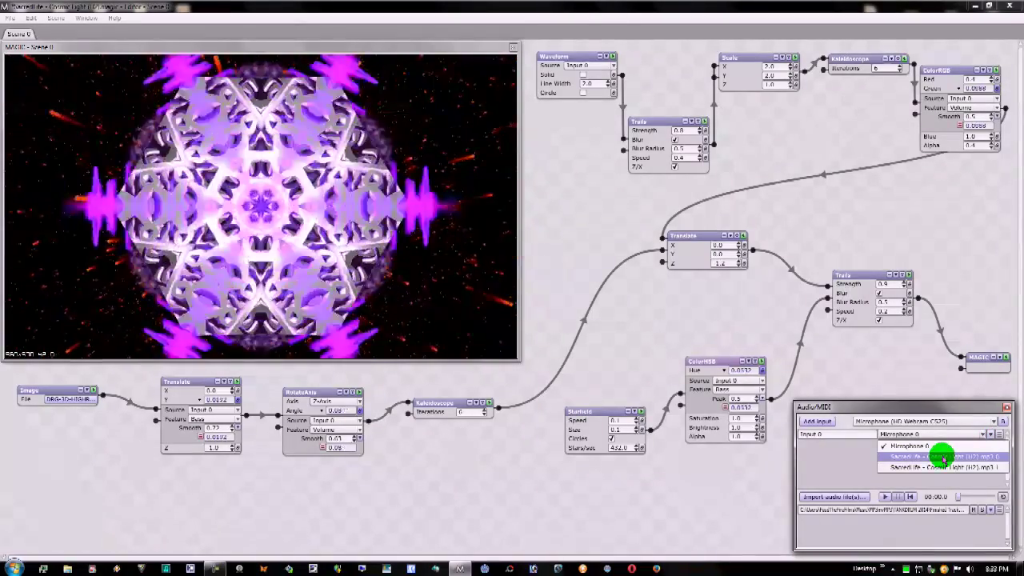
pyautogui.click(942, 456)
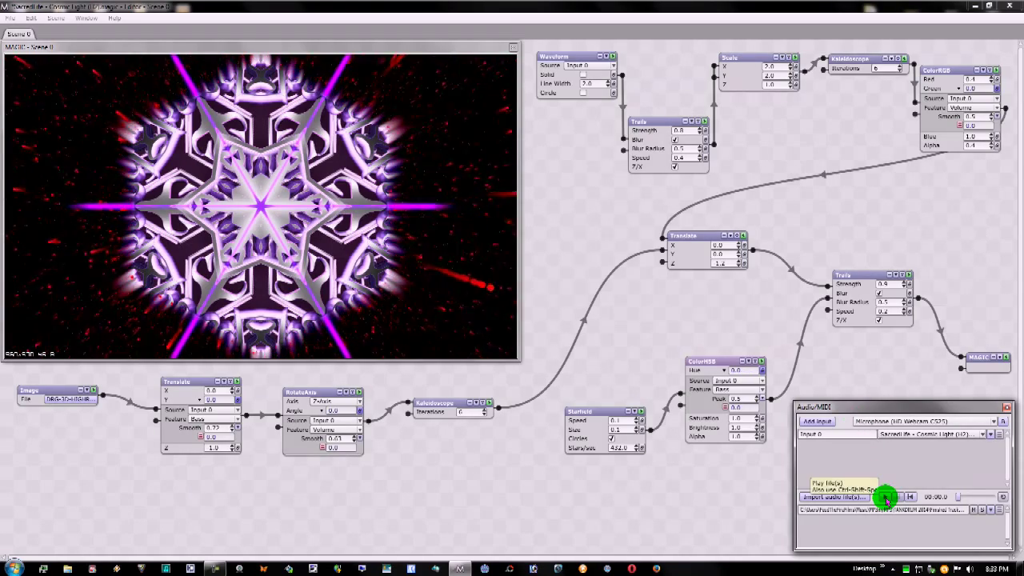
# Play the Sacred Life song for about 17 seconds, then rewind it to 00:00.0
pyautogui.click(886, 498)
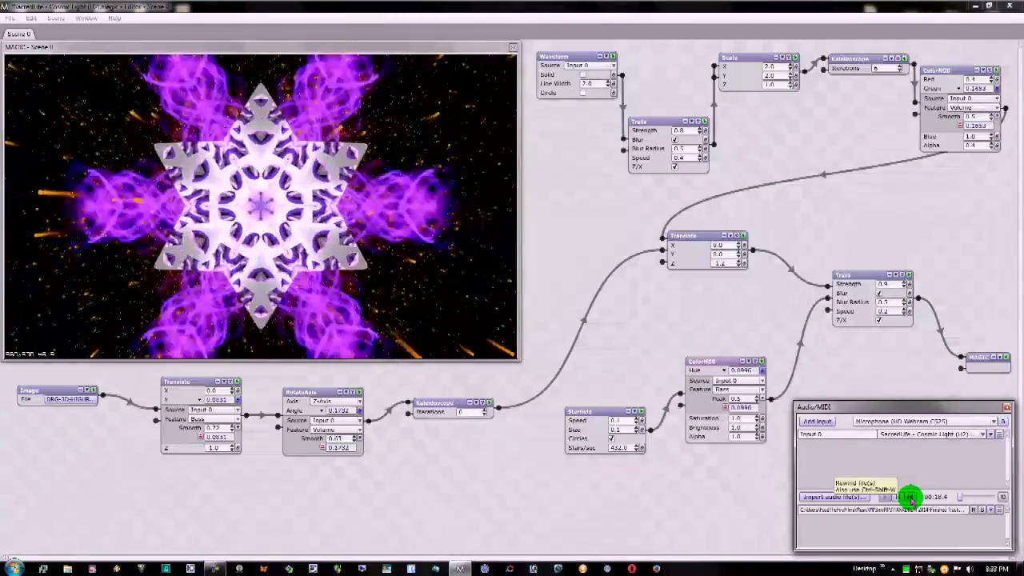
pyautogui.click(910, 499)
pyautogui.click(911, 484)
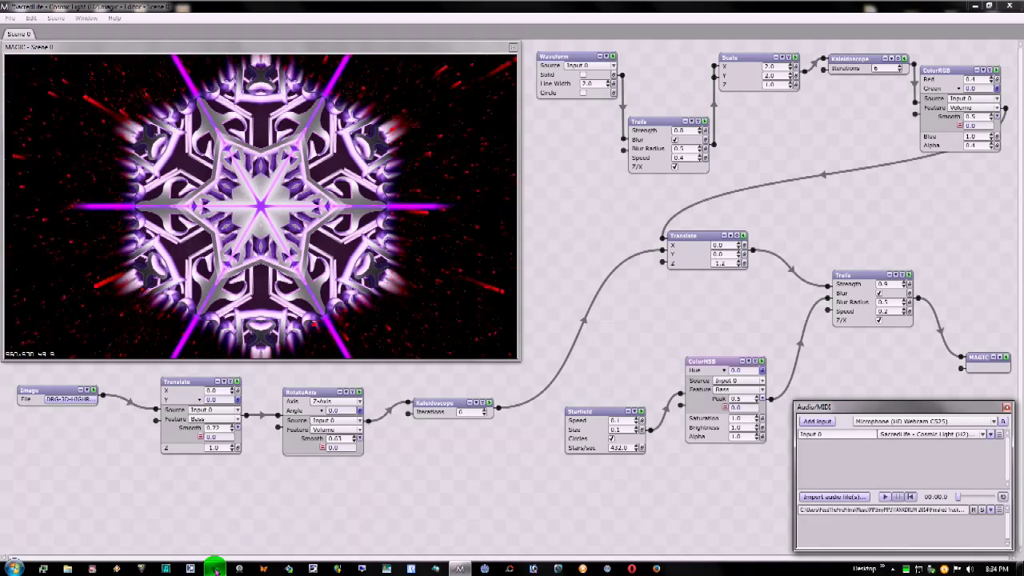
pyautogui.moveTo(216, 567)
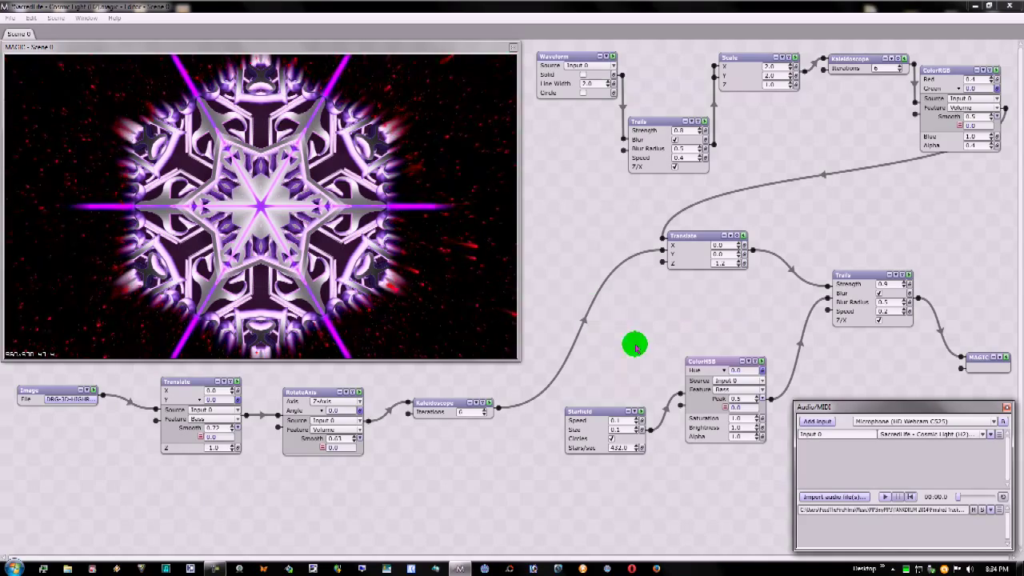
# Replay the song briefly, rewind it to 00:00.0, and switch Input 0 back to Microphone 0
pyautogui.click(884, 497)
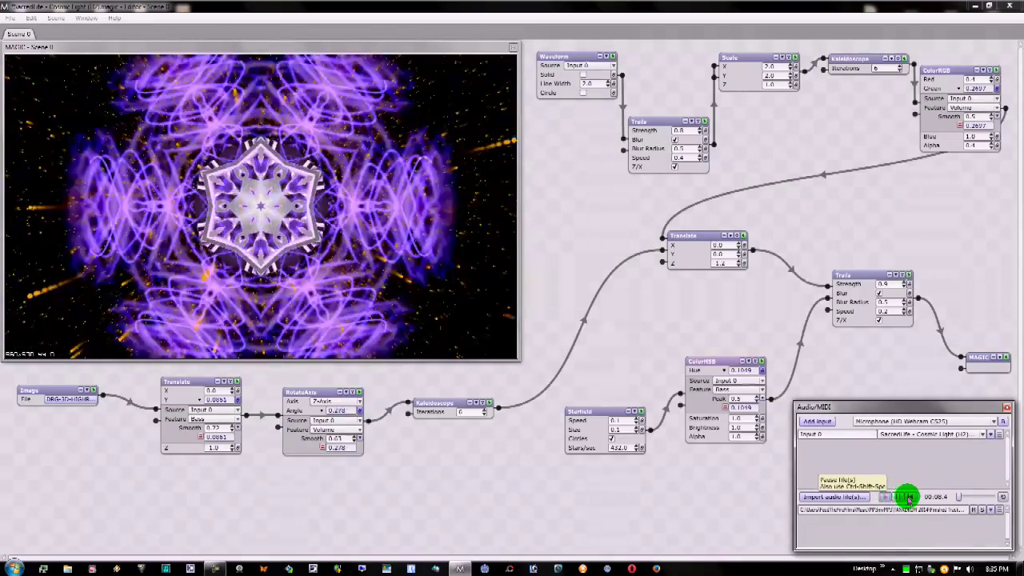
pyautogui.click(910, 497)
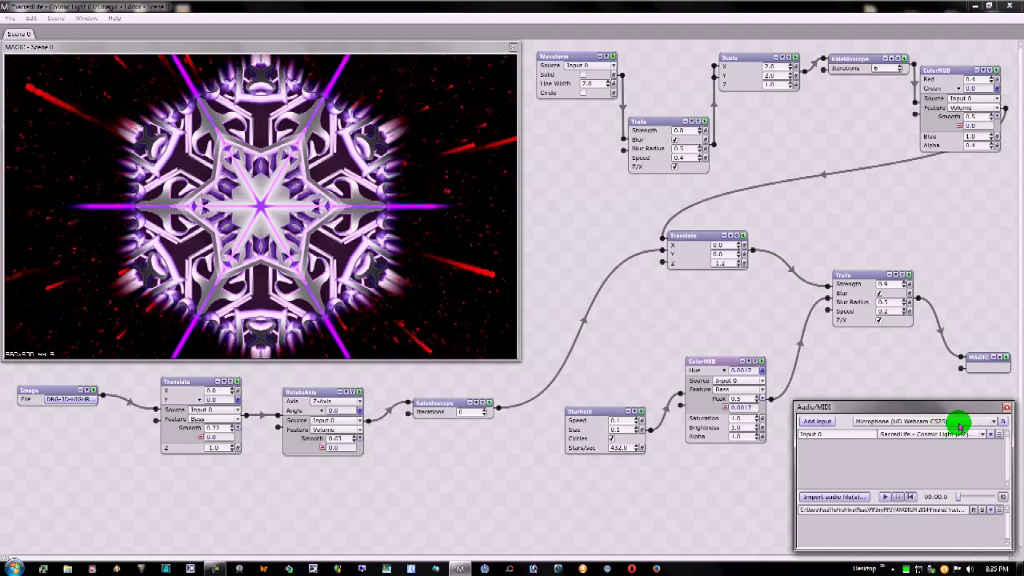
pyautogui.click(982, 434)
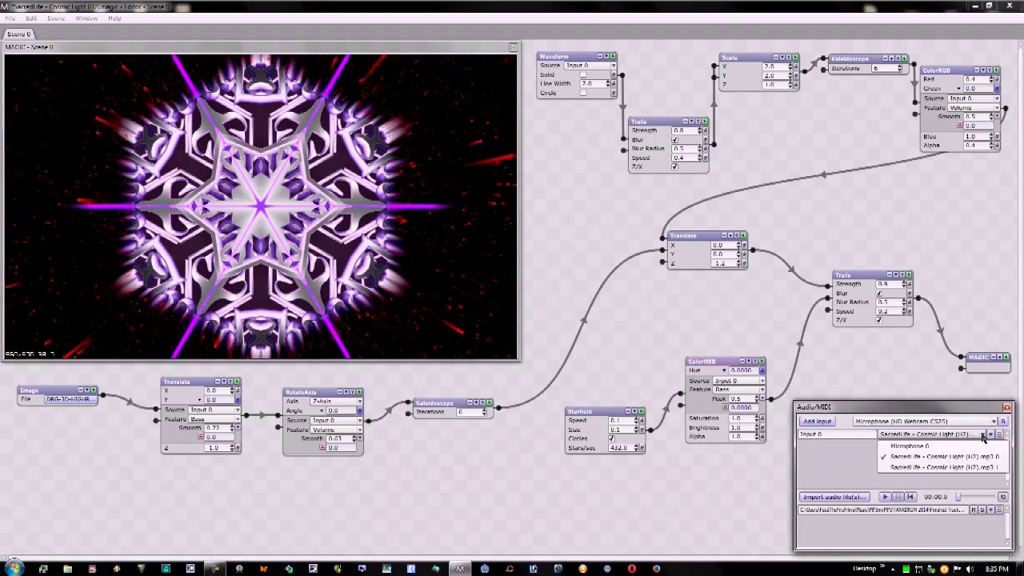
pyautogui.click(926, 443)
pyautogui.click(632, 360)
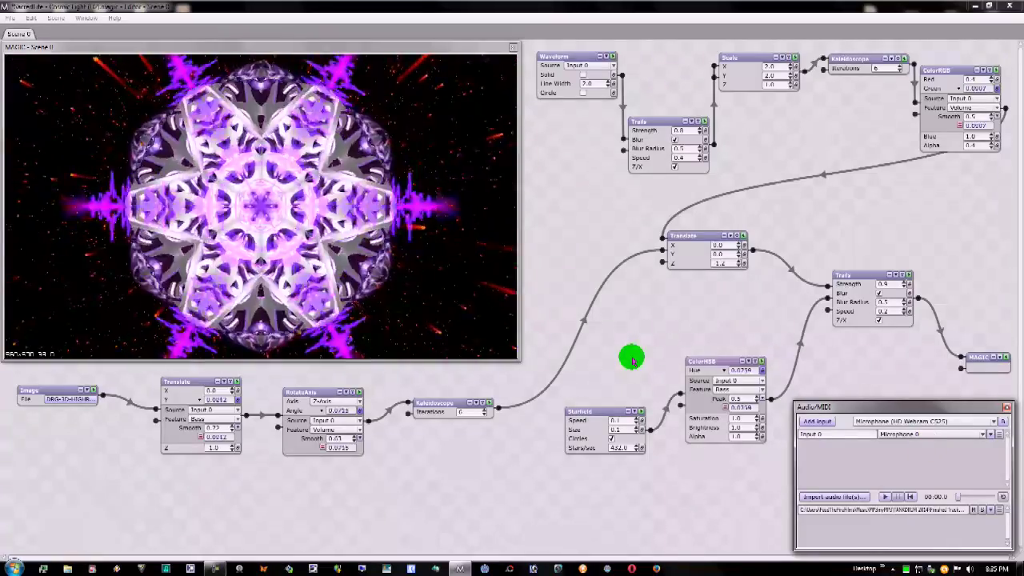